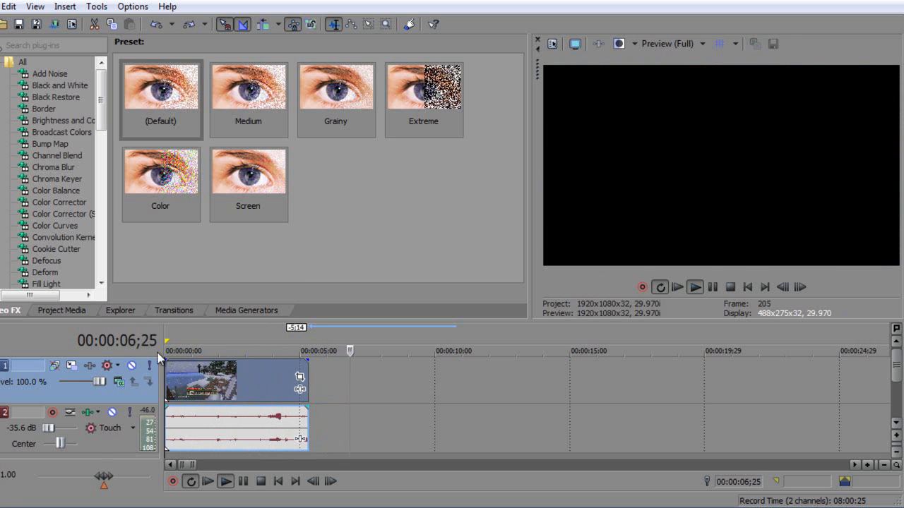
# Stop playback, open Event Pan/Crop for the Minecraft video clip and dock its window beside the preview
pyautogui.press('space')
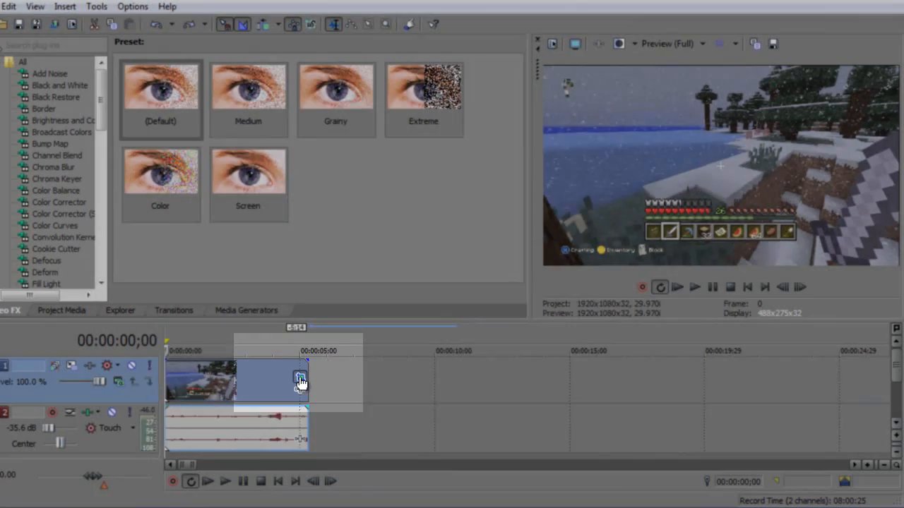
pyautogui.click(299, 379)
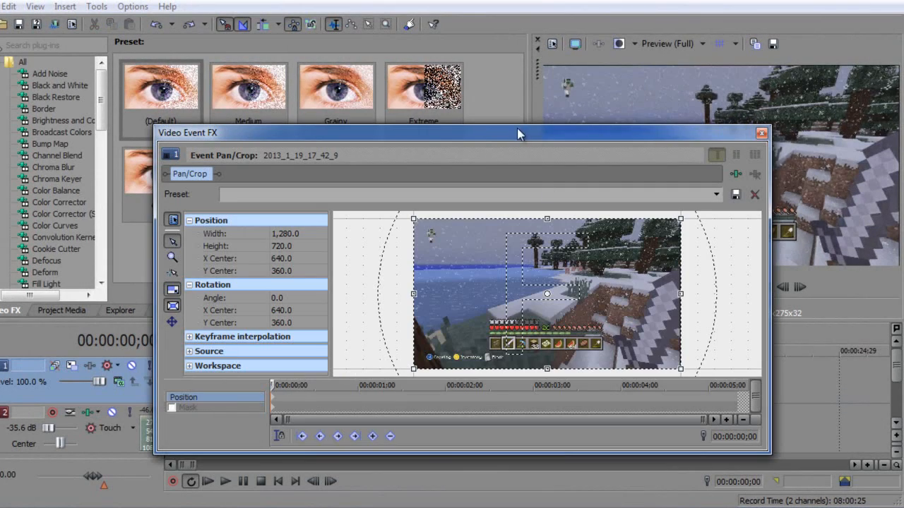
pyautogui.moveTo(483, 133); pyautogui.dragTo(531, 150)
pyautogui.moveTo(215, 153); pyautogui.dragTo(124, 57)
pyautogui.scroll(-4, 428, 236)
pyautogui.scroll(1, 417, 242)
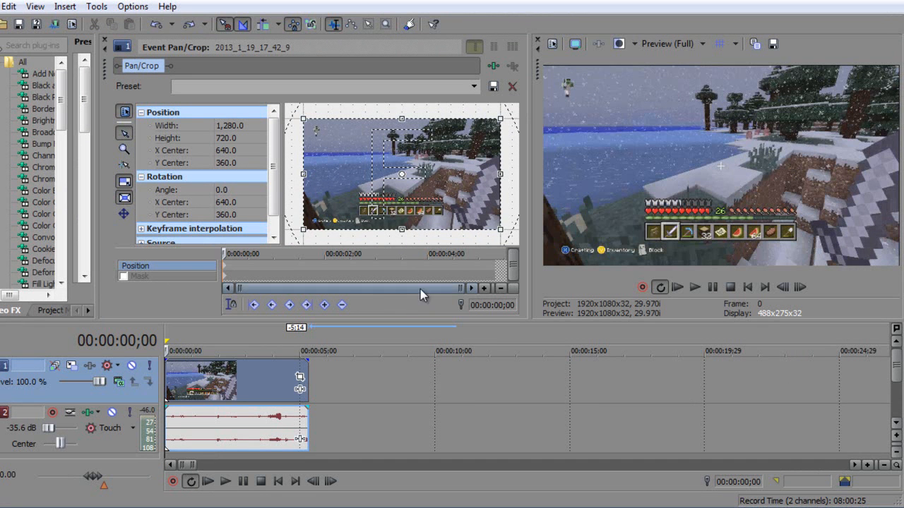
# Add a position keyframe at 00:00:00;14 for the clip's pan/crop
pyautogui.moveTo(223, 253); pyautogui.dragTo(516, 264)
pyautogui.moveTo(507, 304); pyautogui.dragTo(246, 260)
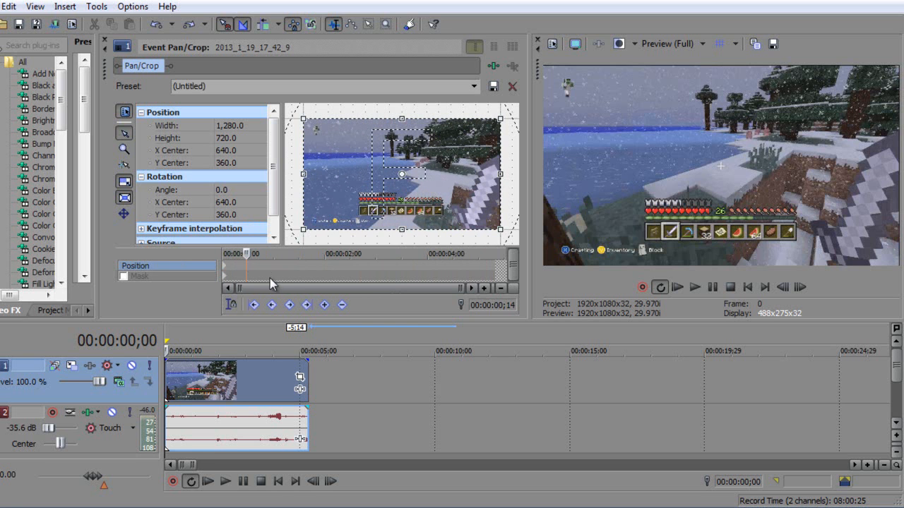
pyautogui.click(324, 305)
# Shrink the crop frame at the 00:00:00;14 keyframe to about 843 × 474, keeping it centred
pyautogui.click(225, 266)
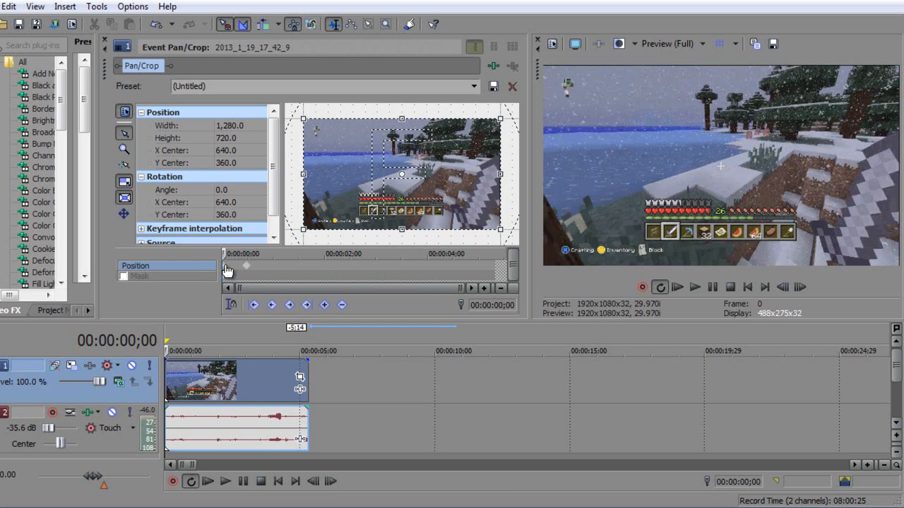
pyautogui.moveTo(303, 229); pyautogui.dragTo(273, 233)
pyautogui.hotkey('ctrl', 'z')
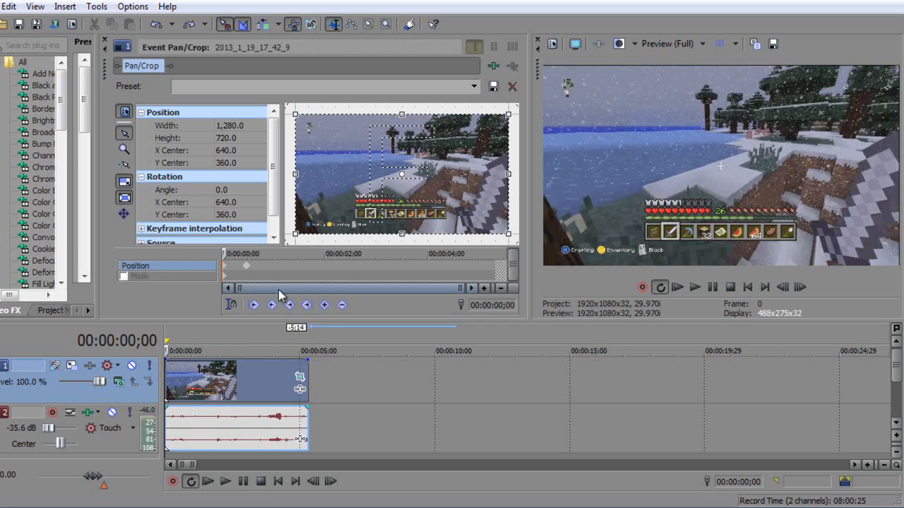
pyautogui.click(249, 270)
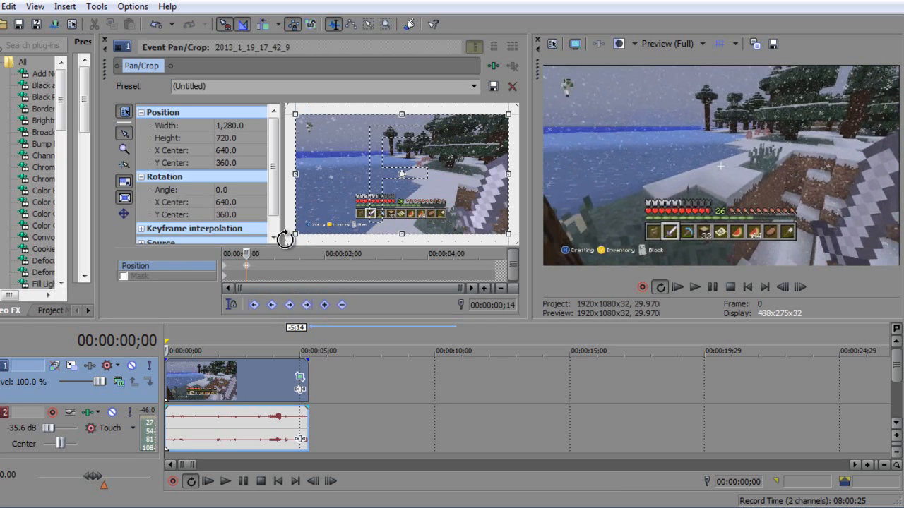
pyautogui.moveTo(296, 233); pyautogui.dragTo(321, 217)
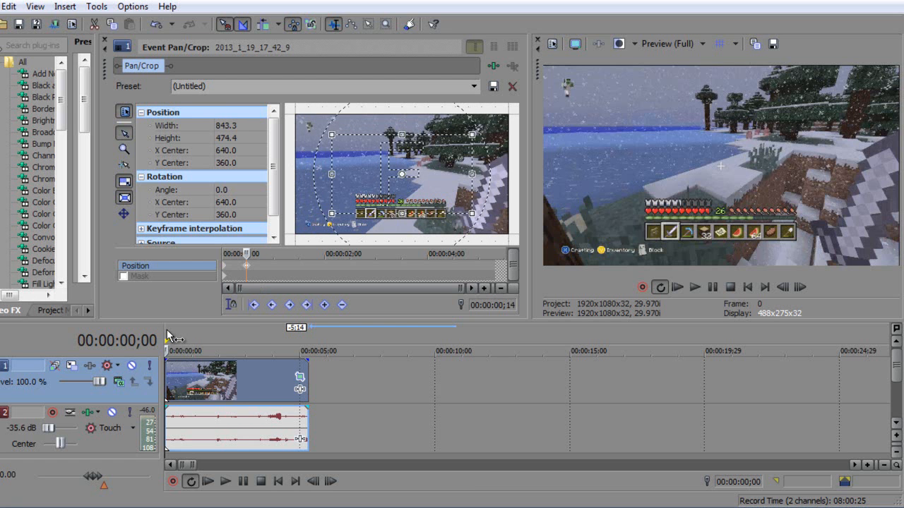
# Play back the start of the clip to check the quick zoom-in
pyautogui.press('space')
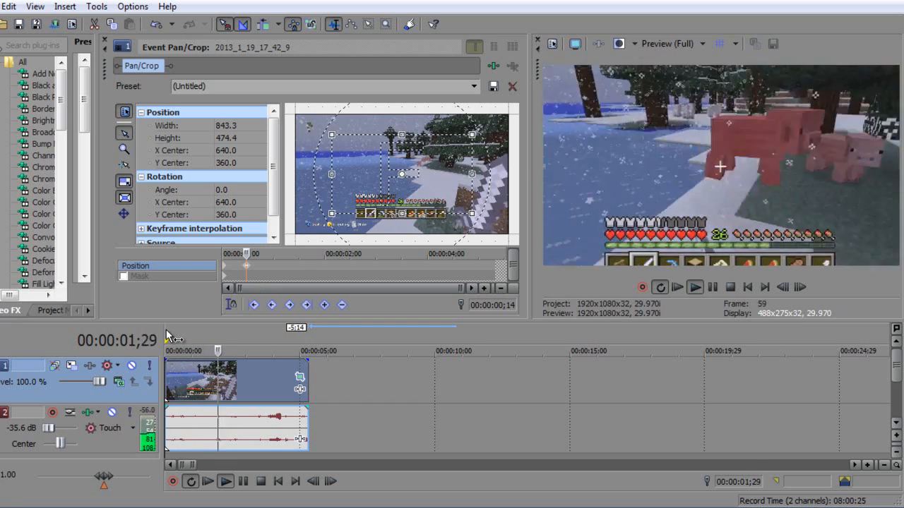
pyautogui.click(167, 331)
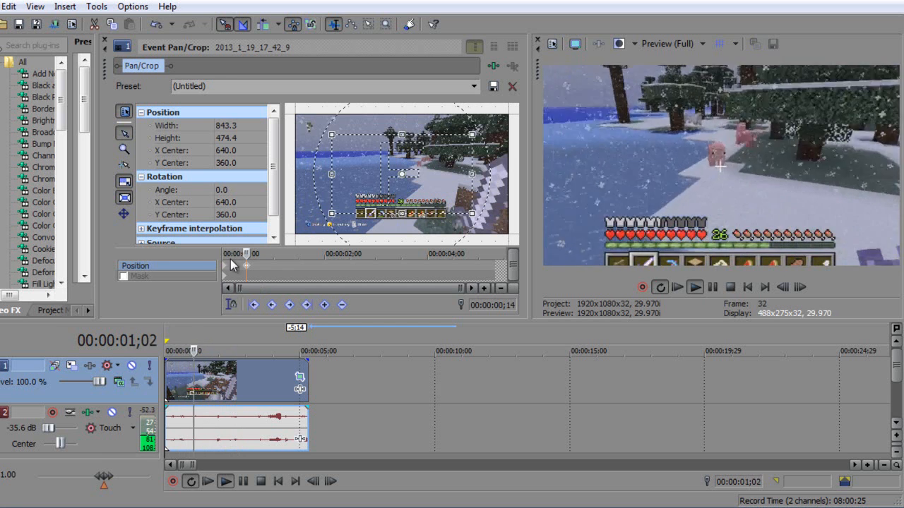
pyautogui.press('space')
# Add a third position keyframe at 00:00:02;23 and move it to about 00:00:03;13 to hold the zoom longer
pyautogui.moveTo(246, 255); pyautogui.dragTo(363, 256)
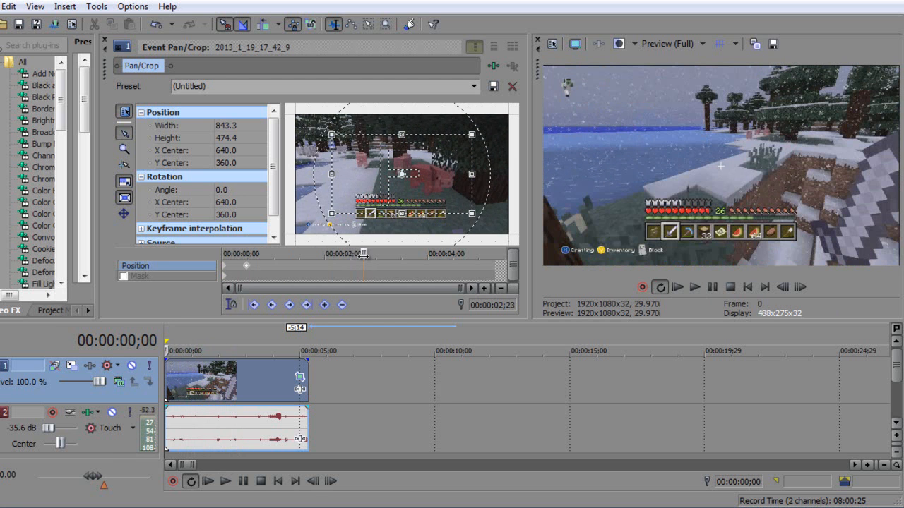
pyautogui.click(325, 305)
pyautogui.click(246, 269)
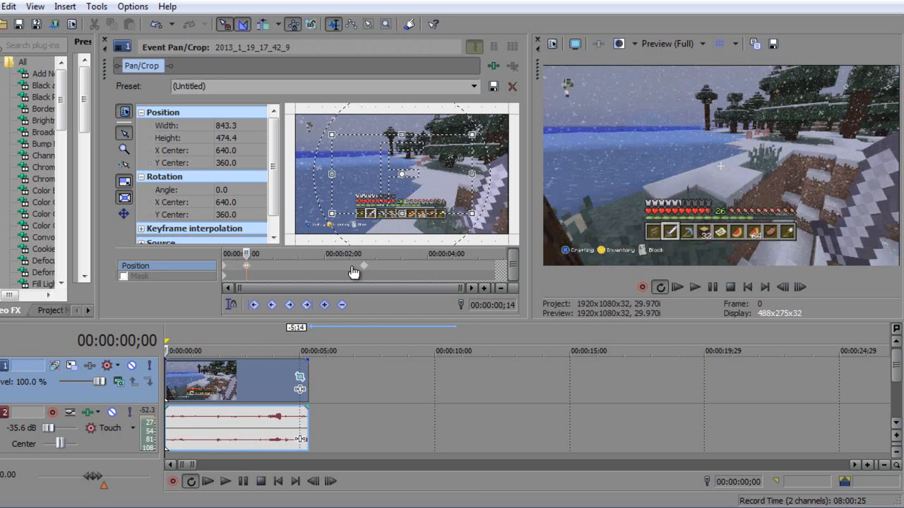
pyautogui.click(363, 266)
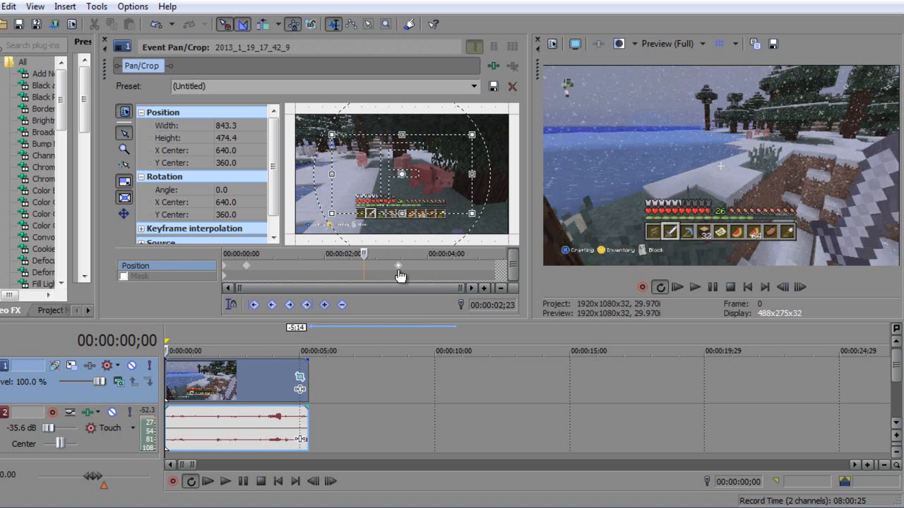
# Add a position keyframe at 00:00:05;10 near the clip's end and enlarge its crop frame to the full 1,280 × 720
pyautogui.moveTo(368, 252); pyautogui.dragTo(499, 291)
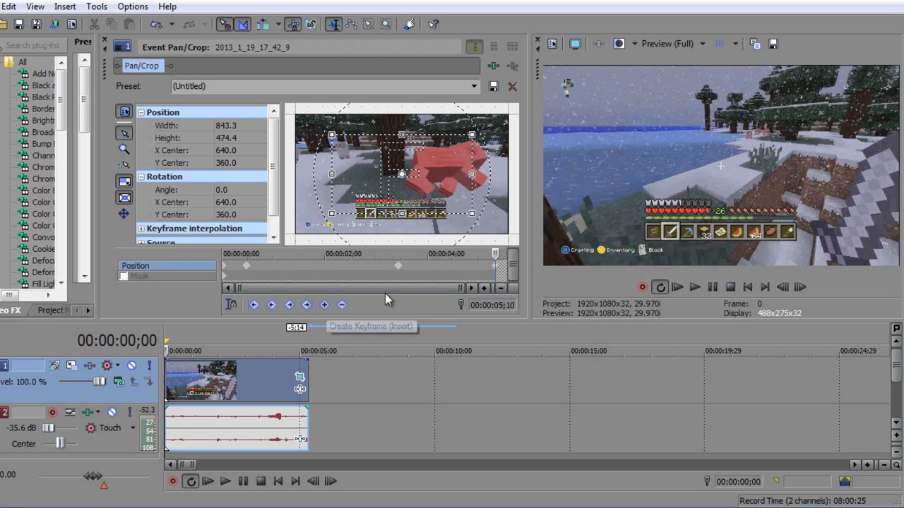
pyautogui.click(492, 272)
pyautogui.press('Home')
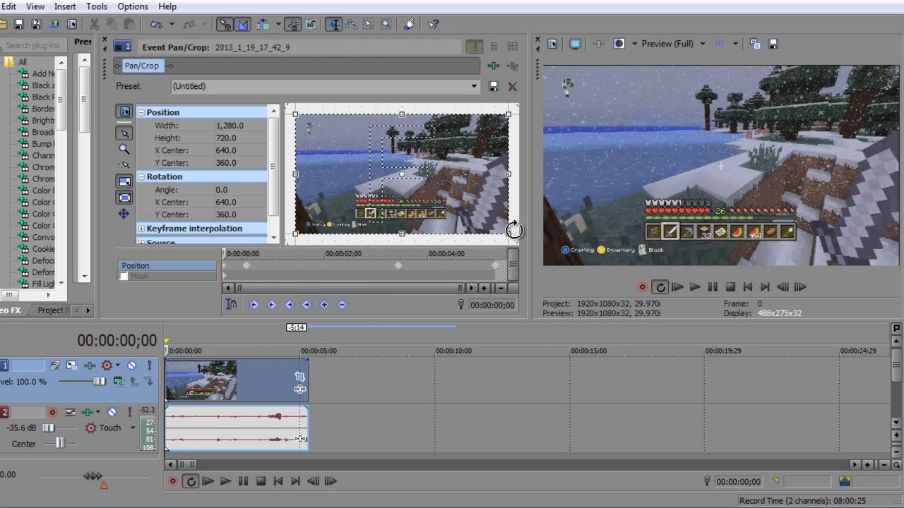
pyautogui.click(499, 273)
pyautogui.moveTo(474, 214); pyautogui.dragTo(511, 238)
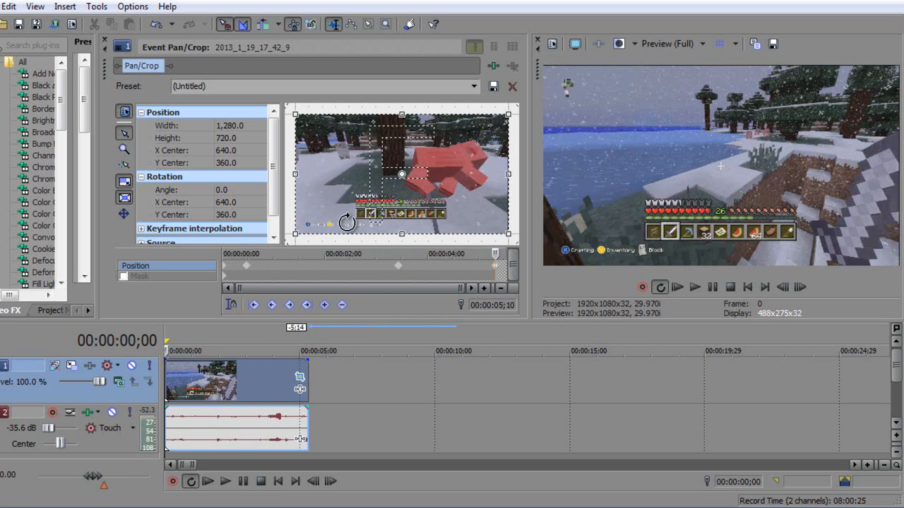
# Review the crop at each position keyframe and play back the clip to check the zoom in and out
pyautogui.click(243, 269)
pyautogui.click(225, 269)
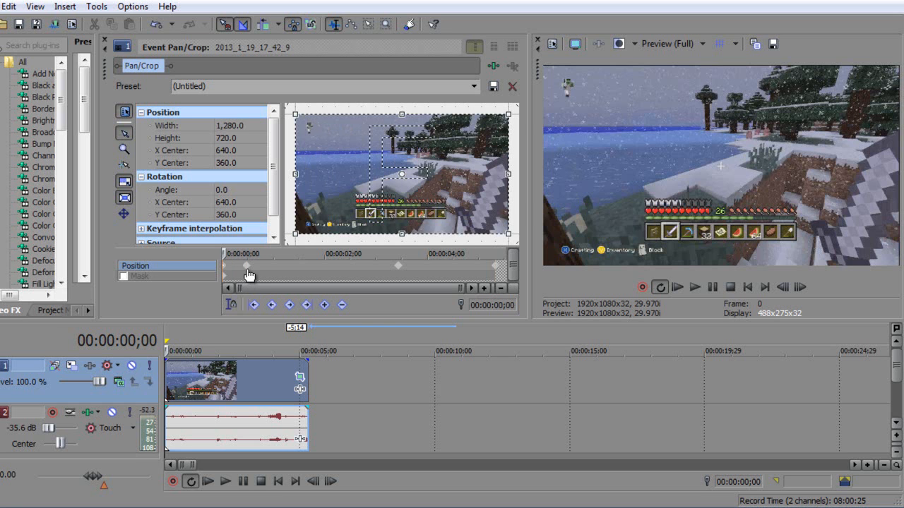
pyautogui.click(248, 273)
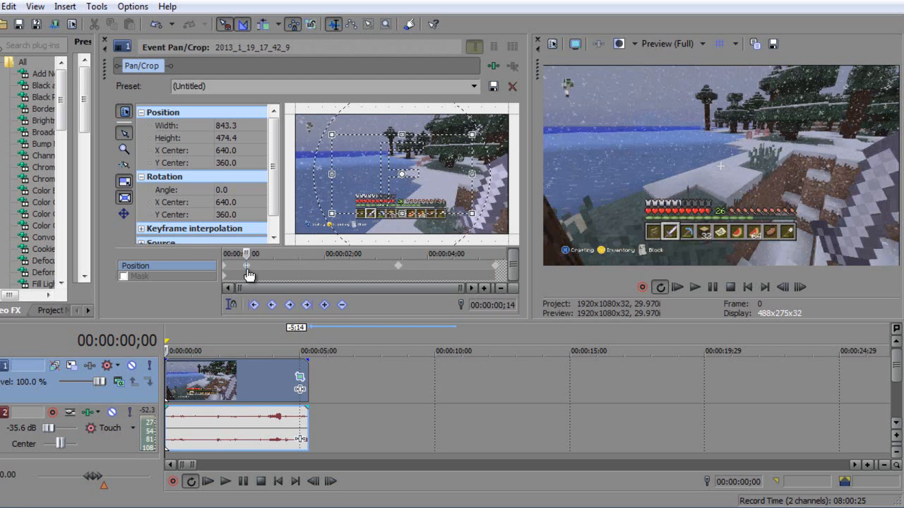
pyautogui.click(396, 269)
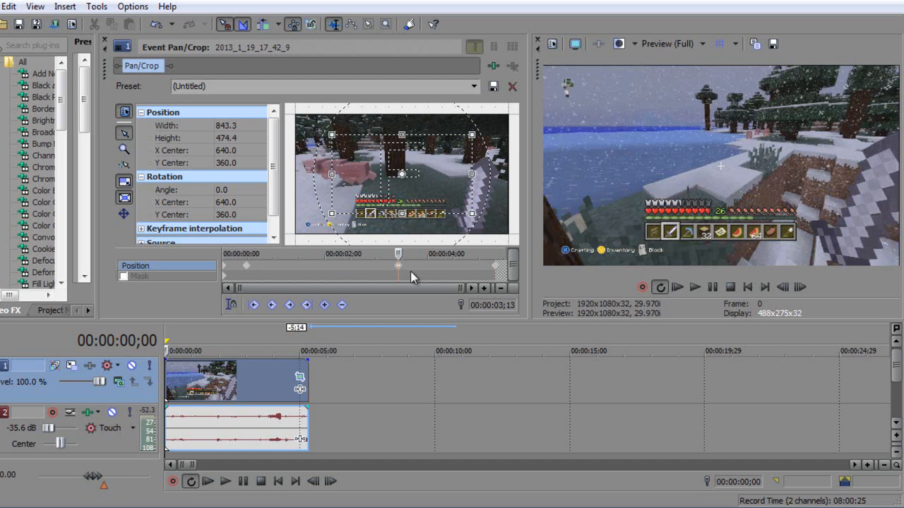
pyautogui.click(496, 267)
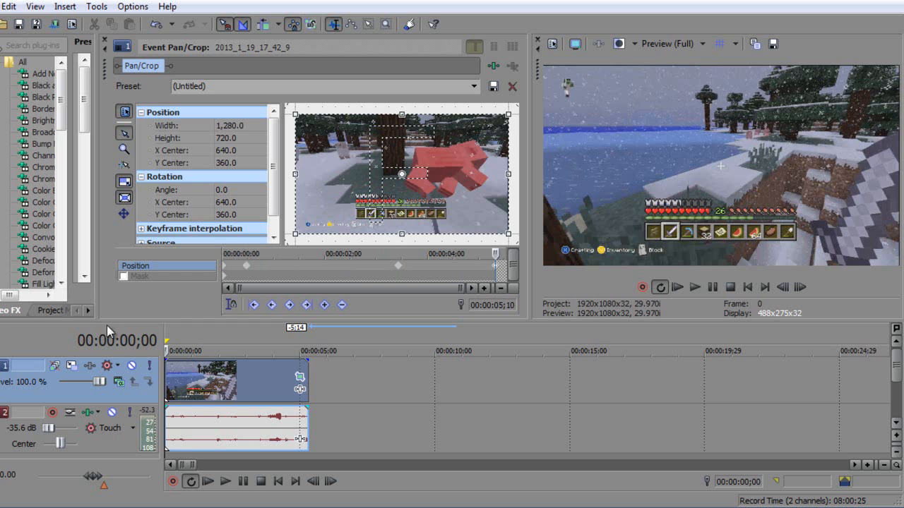
pyautogui.press('space')
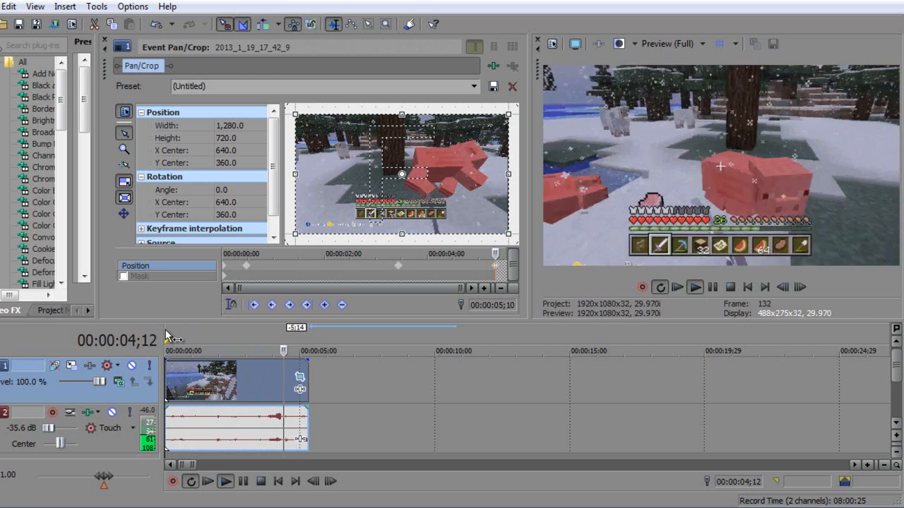
pyautogui.press('space')
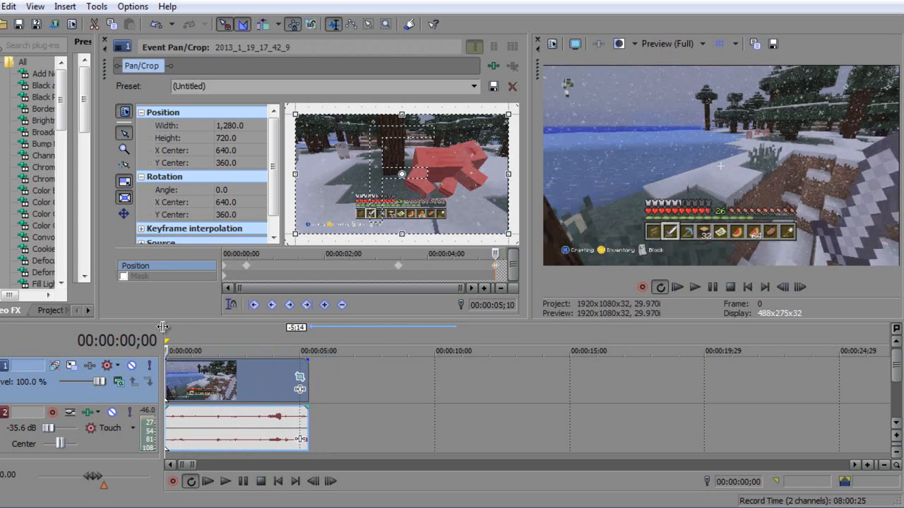
# Delete all position keyframes except the first from the clip's pan/crop
pyautogui.click(301, 377)
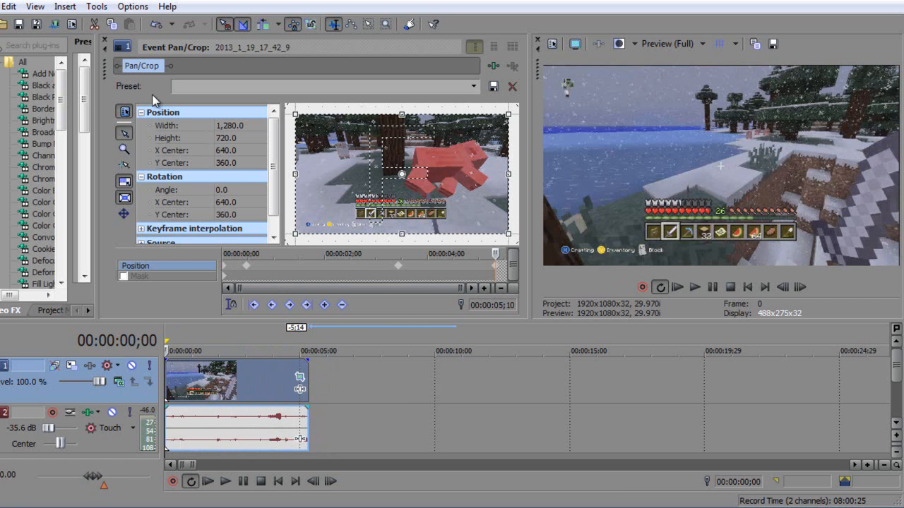
pyautogui.moveTo(231, 267); pyautogui.dragTo(343, 338)
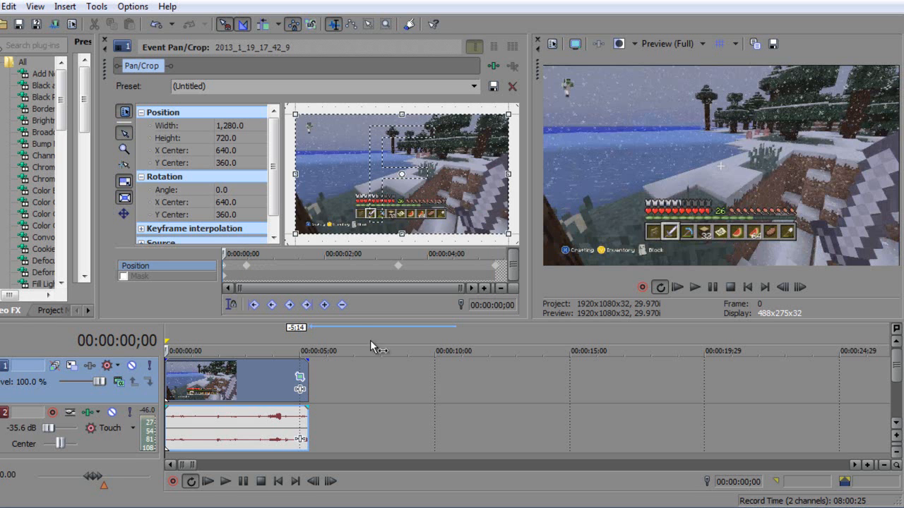
pyautogui.click(246, 266)
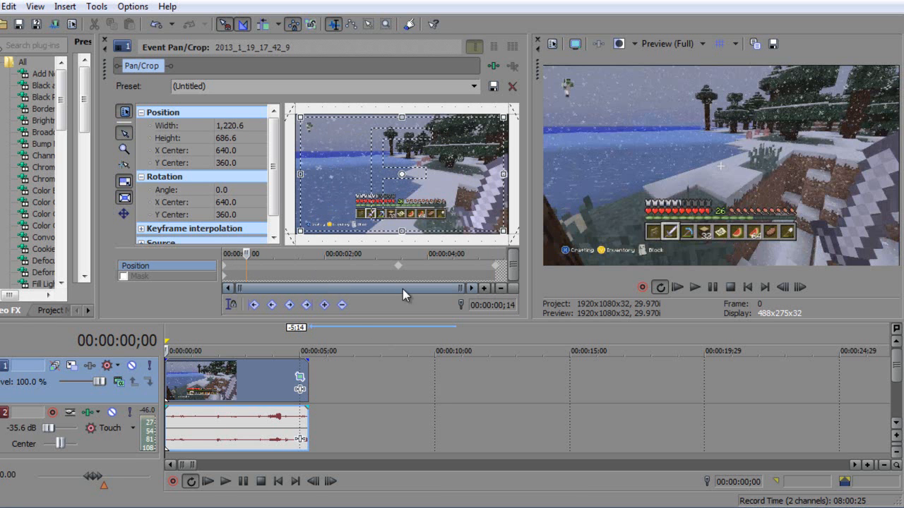
pyautogui.click(398, 268)
pyautogui.press('Delete')
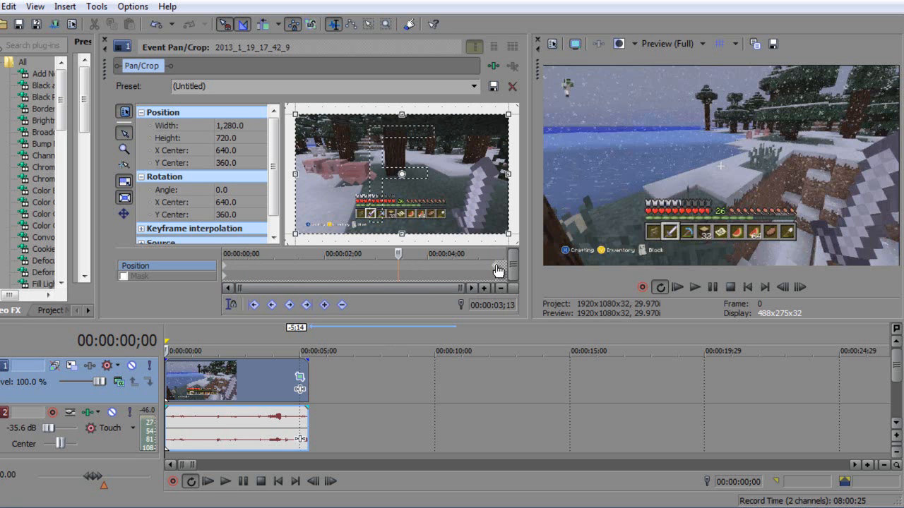
pyautogui.click(495, 267)
pyautogui.press('Delete')
# Add a position keyframe at 00:00:03;03 and shrink its crop frame to about 578 × 325 for a slow zoom-in
pyautogui.click(225, 269)
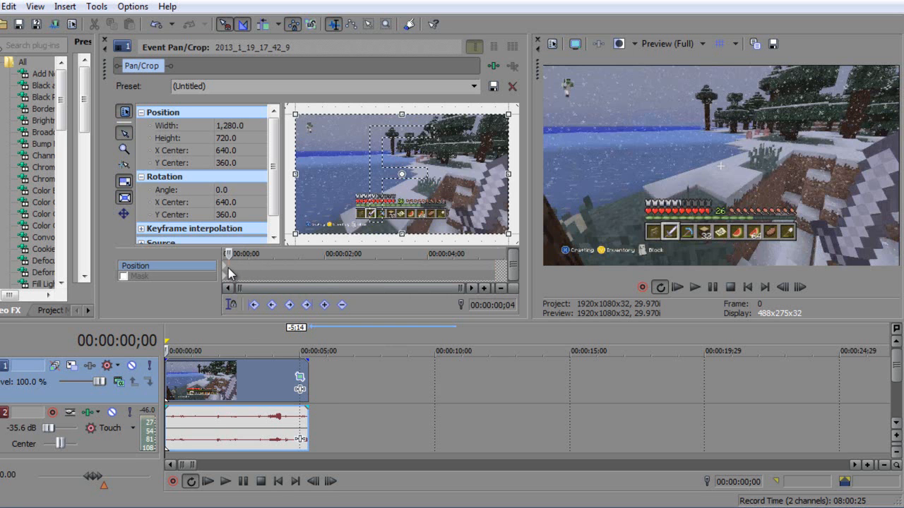
pyautogui.moveTo(224, 252); pyautogui.dragTo(380, 253)
pyautogui.click(325, 305)
pyautogui.moveTo(506, 228); pyautogui.dragTo(459, 216)
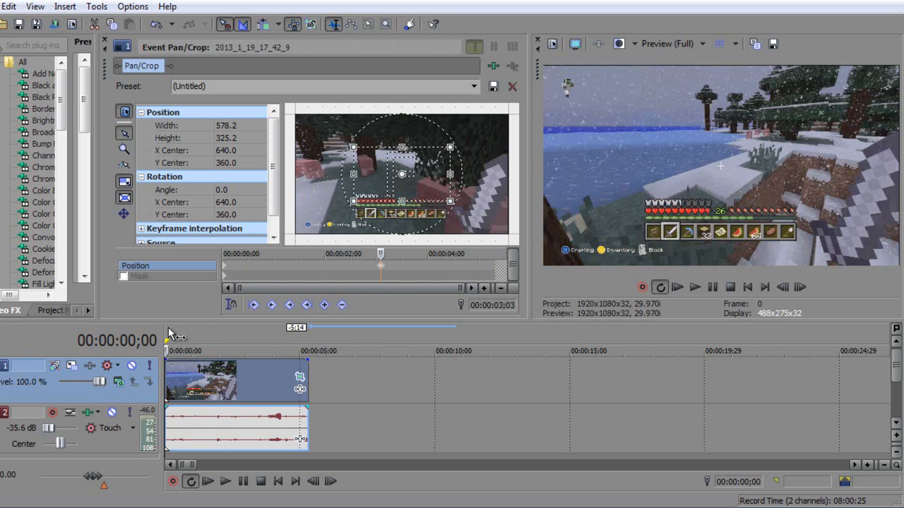
# Play back the clip to check the slow zoom-in and close the Event Pan/Crop window
pyautogui.press('space')
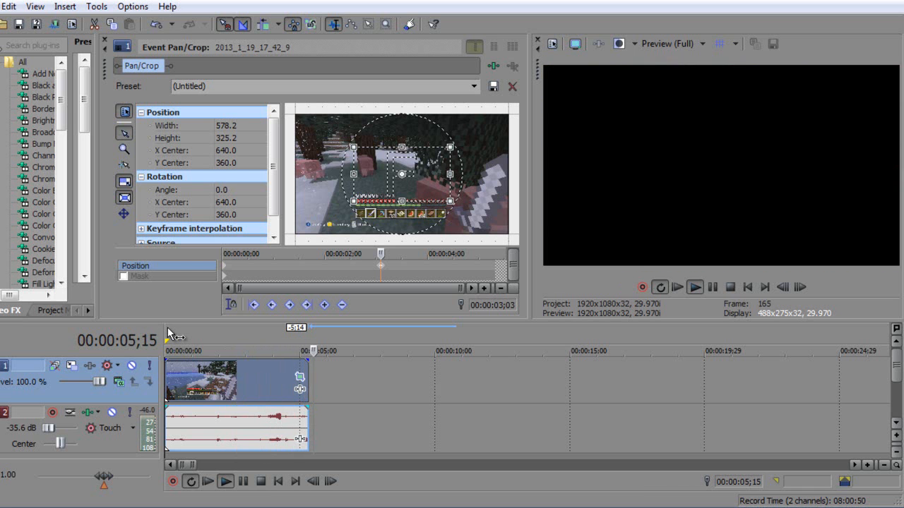
pyautogui.press('space')
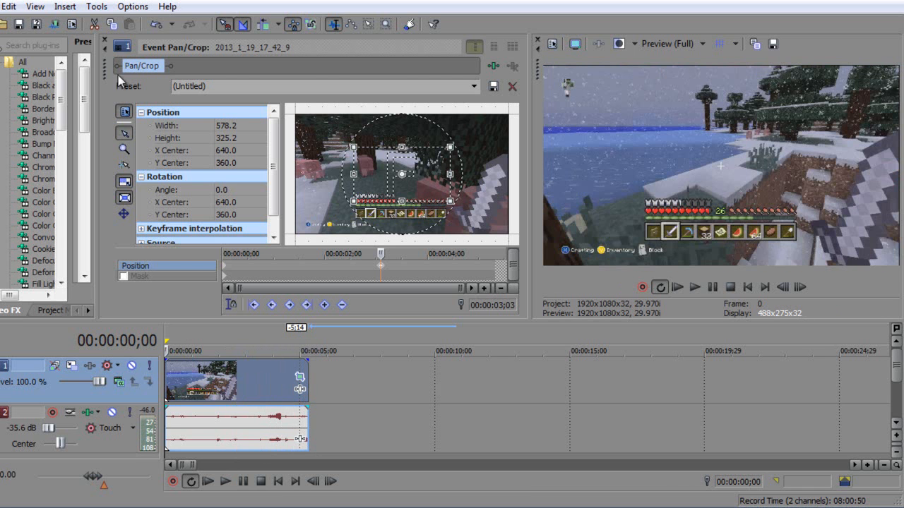
pyautogui.click(104, 40)
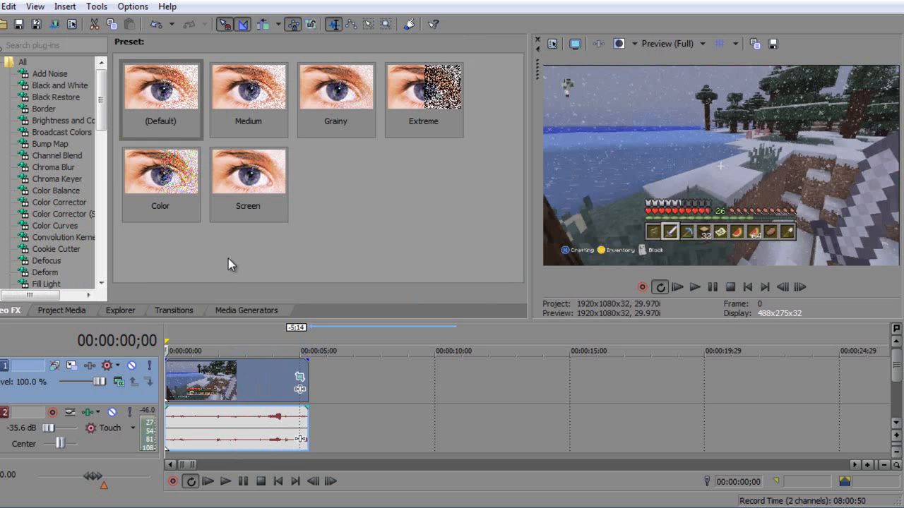